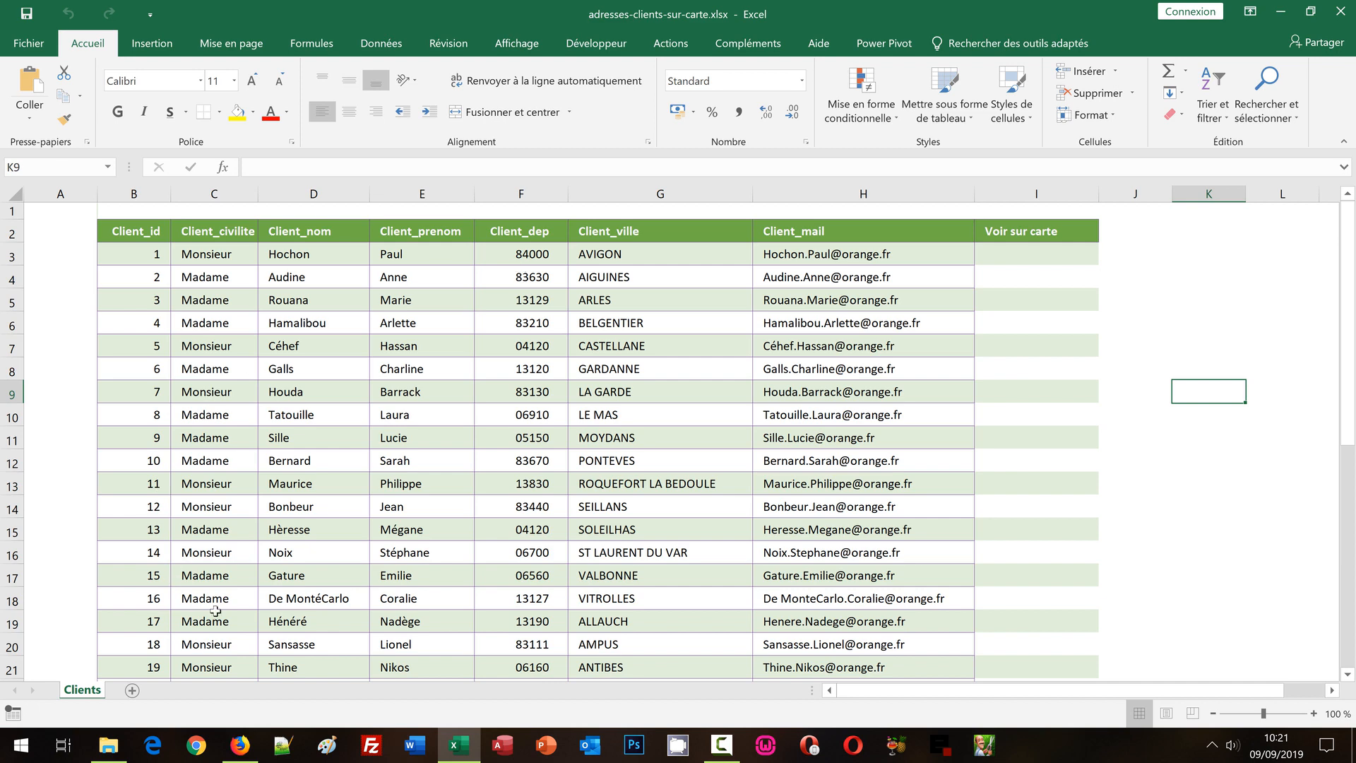
Switch to Google Maps in Firefox and search for 31700 Blagnac.
click(241, 745)
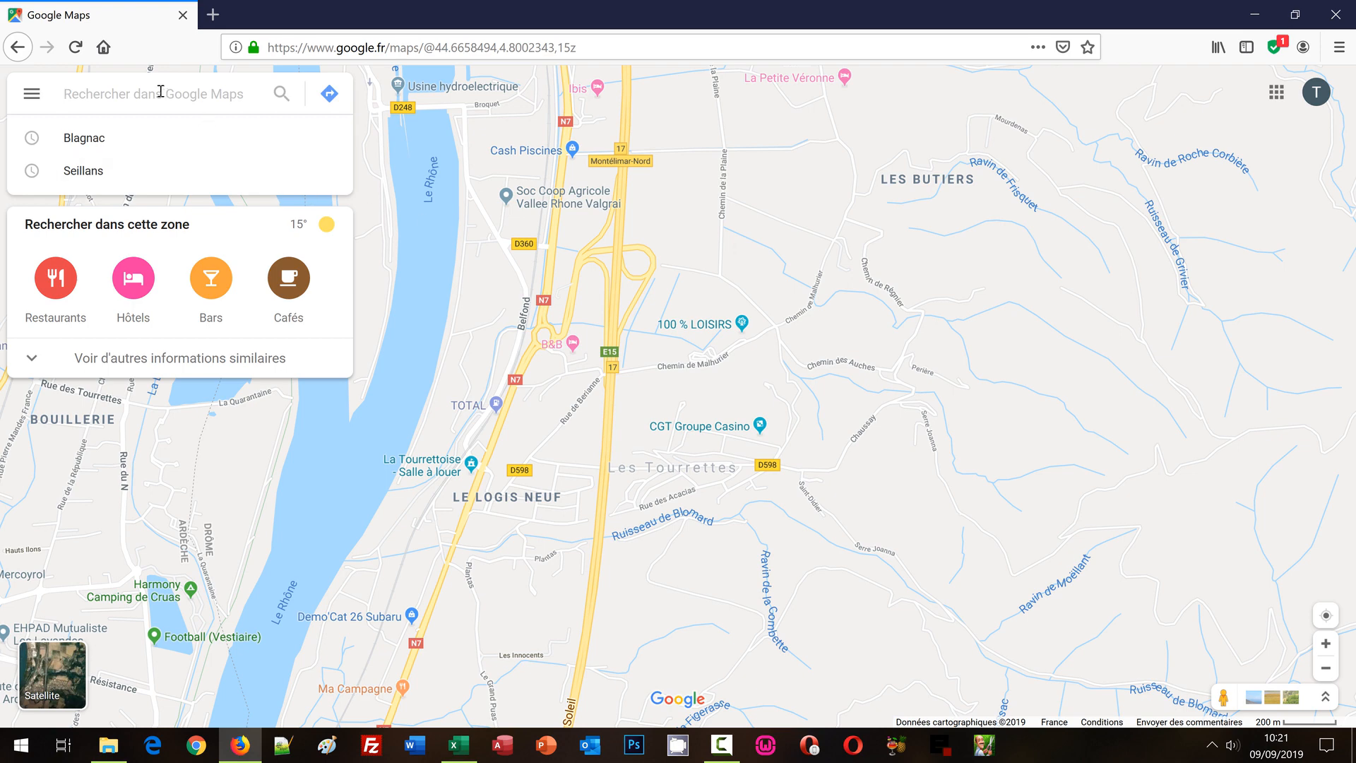
text(31700)
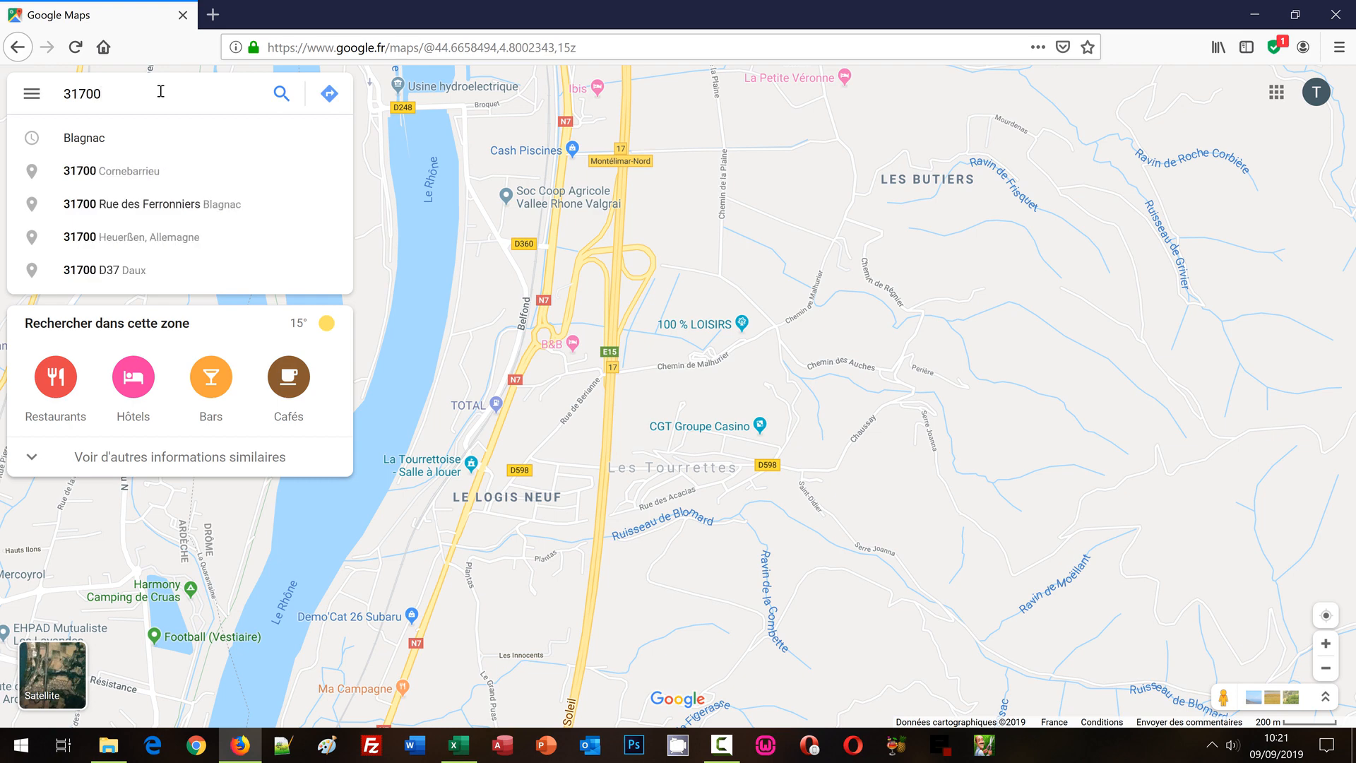
text( B)
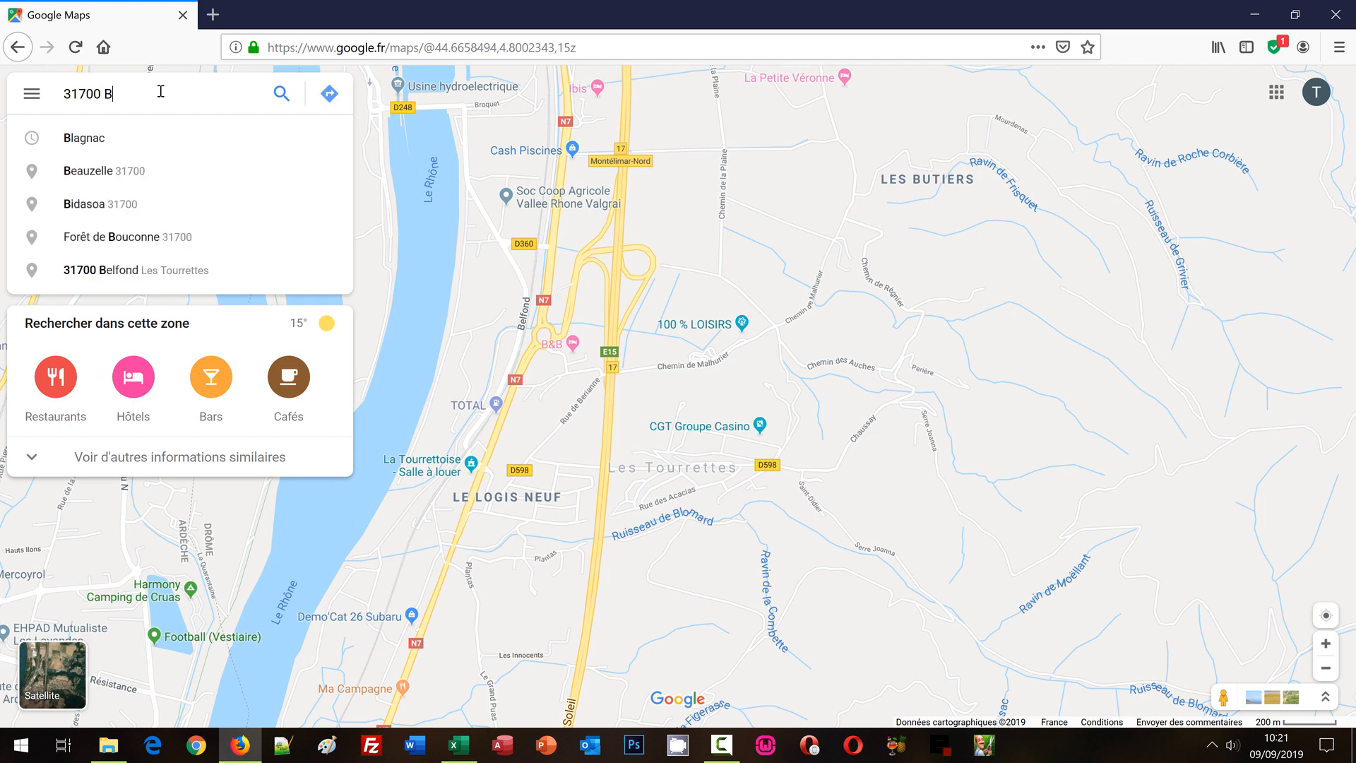
text(lagnac)
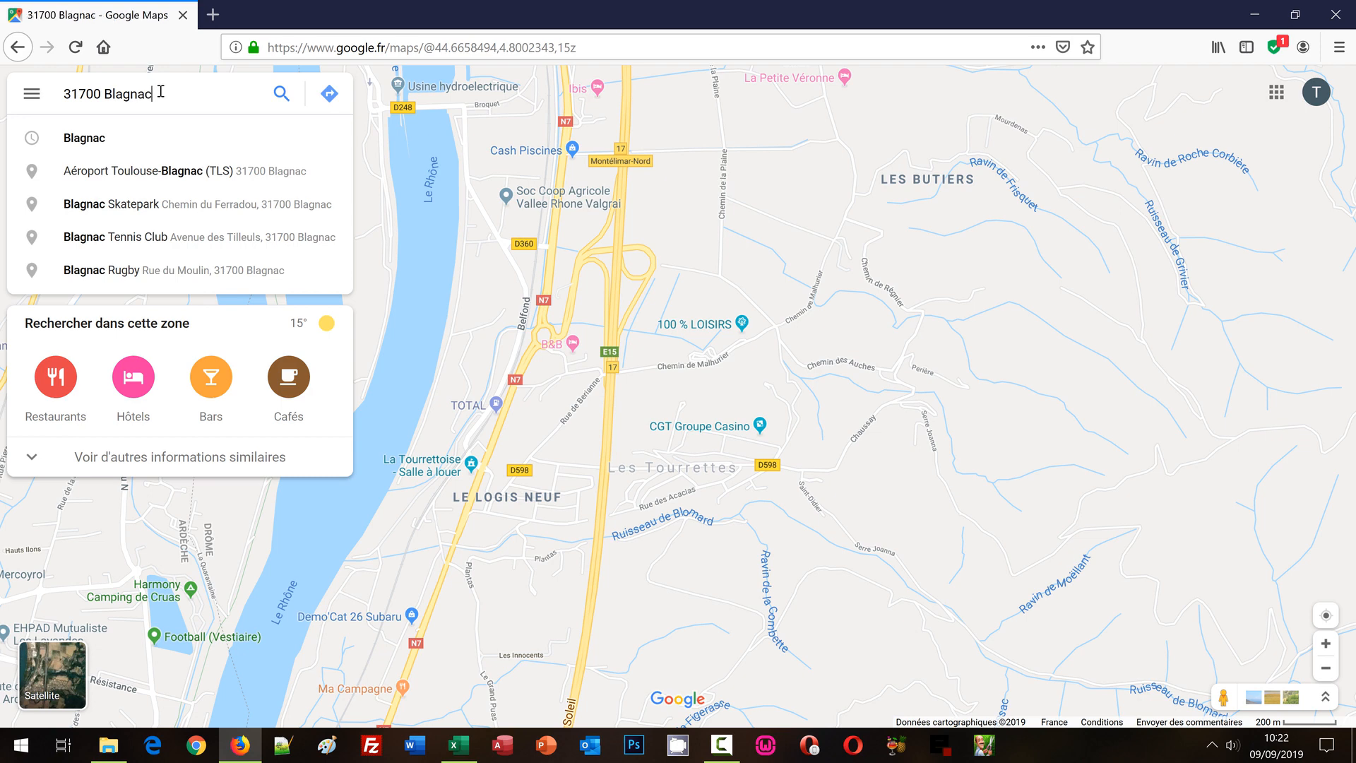
key(Return)
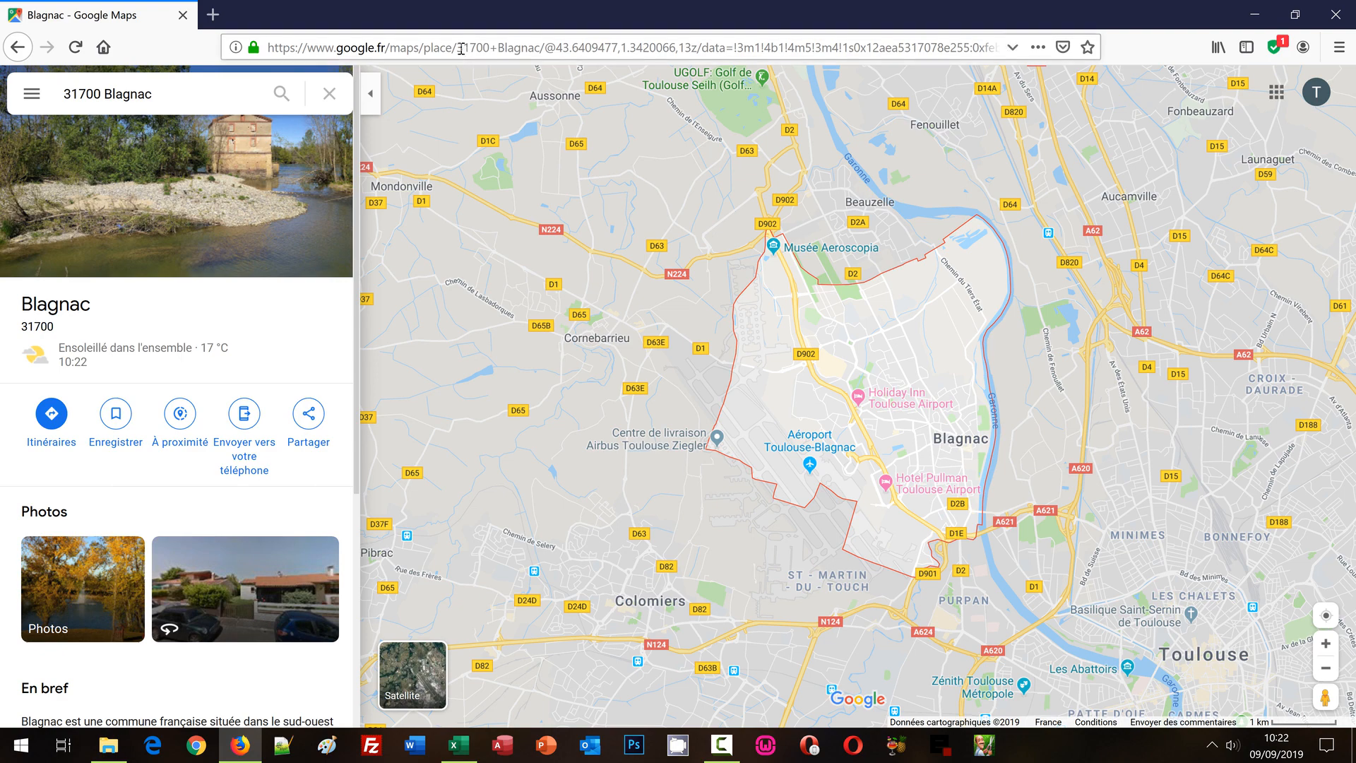
click(458, 49)
click(457, 48)
drag(457, 48, 269, 48)
key(ctrl+c)
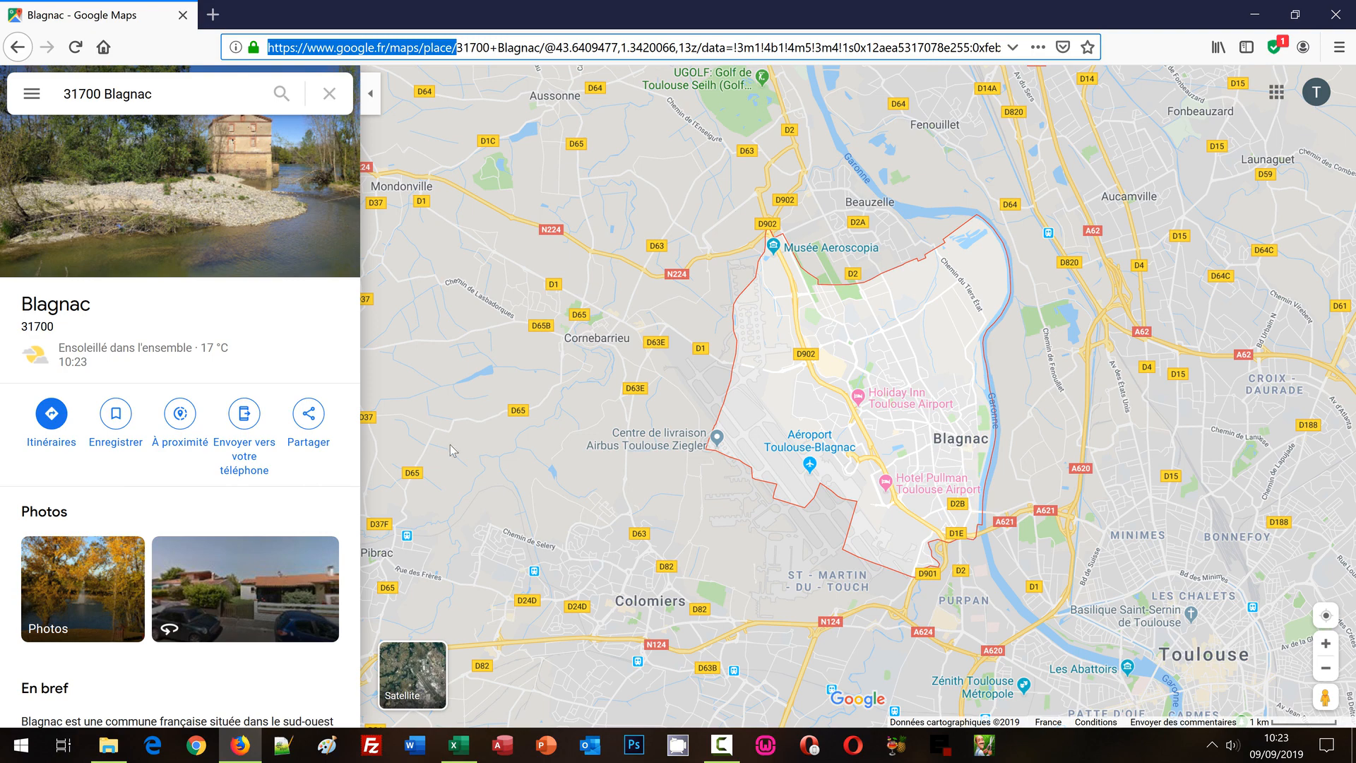
click(458, 745)
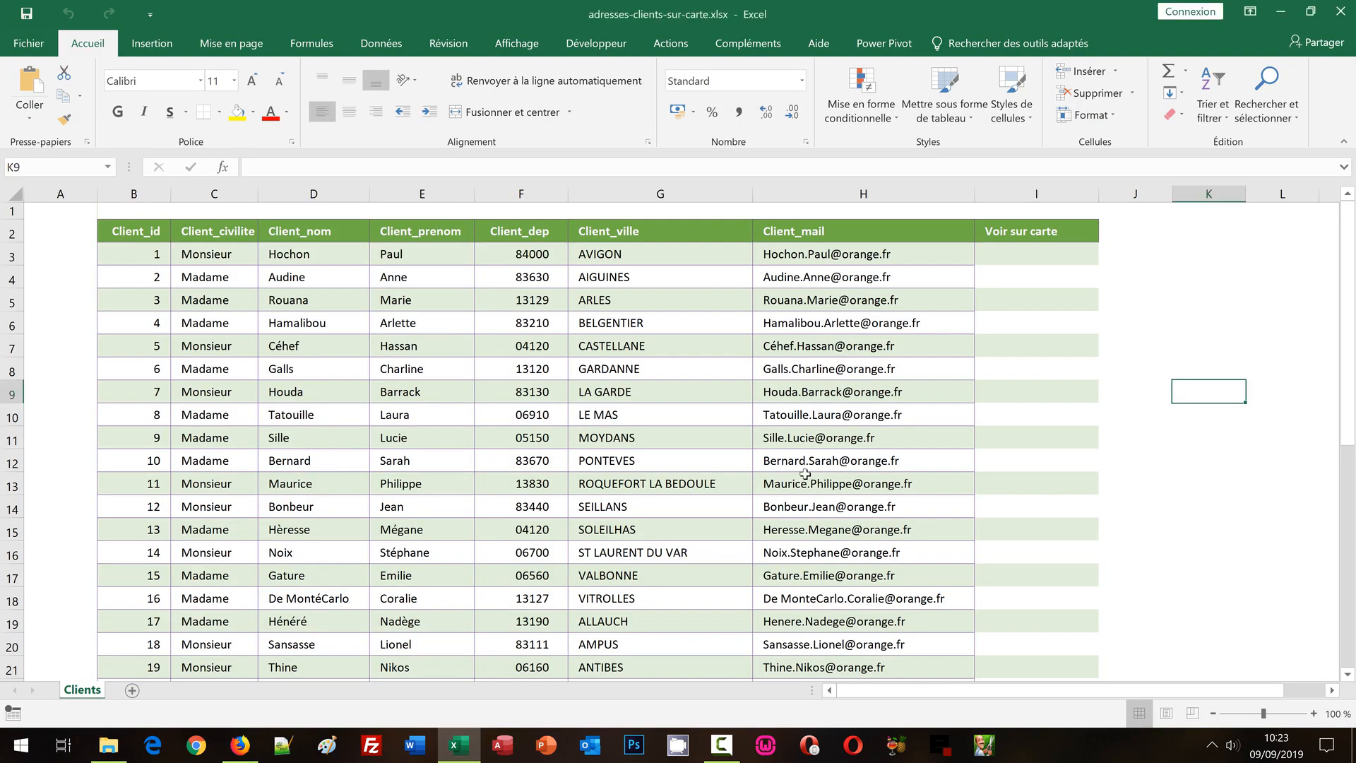
click(1033, 258)
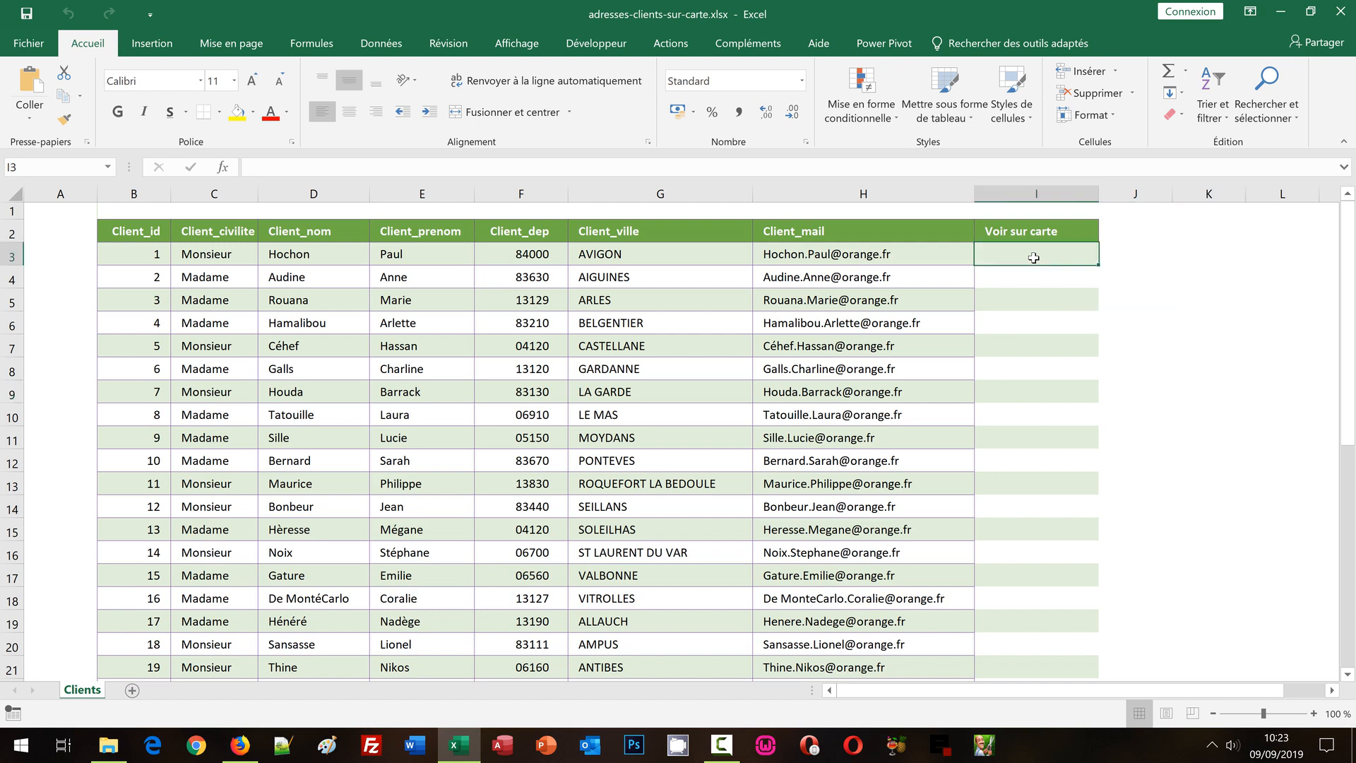
double_click(1033, 258)
text(=)
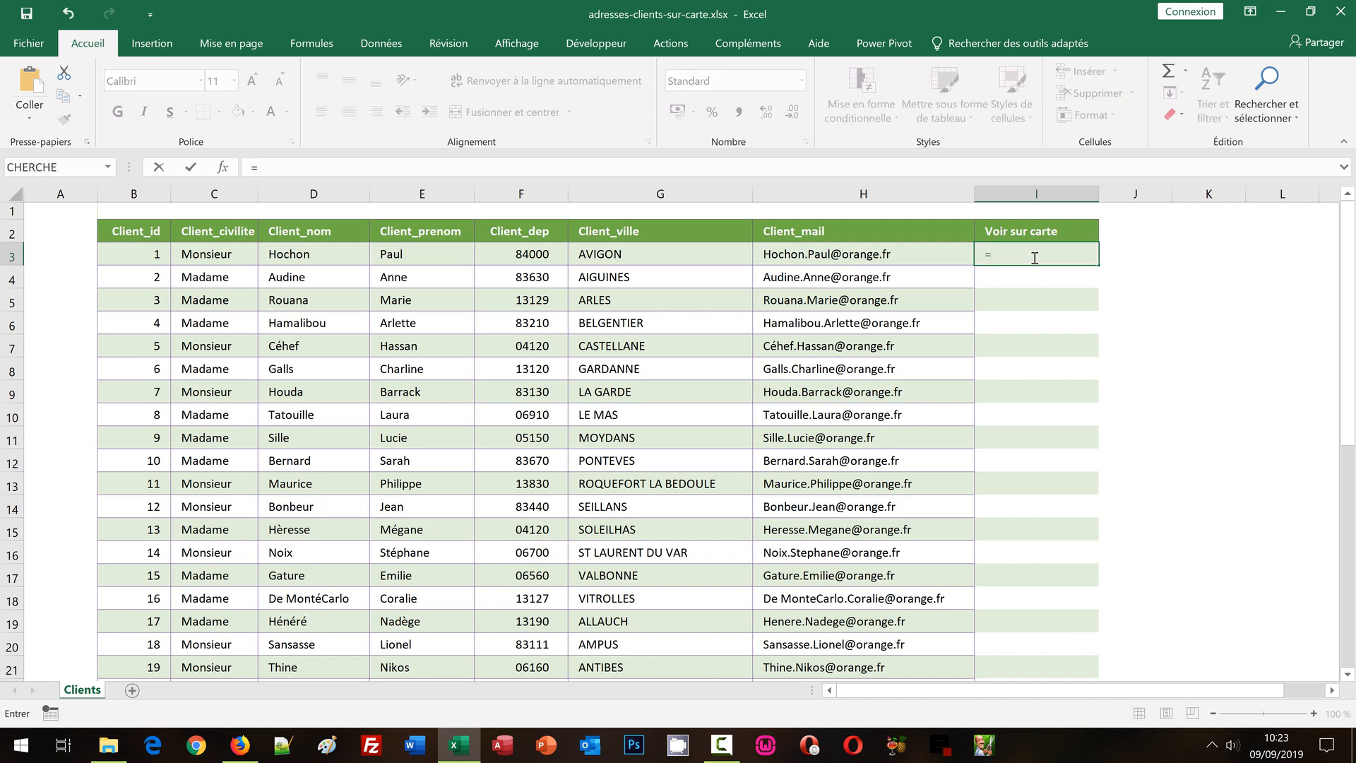
text(Lien_)
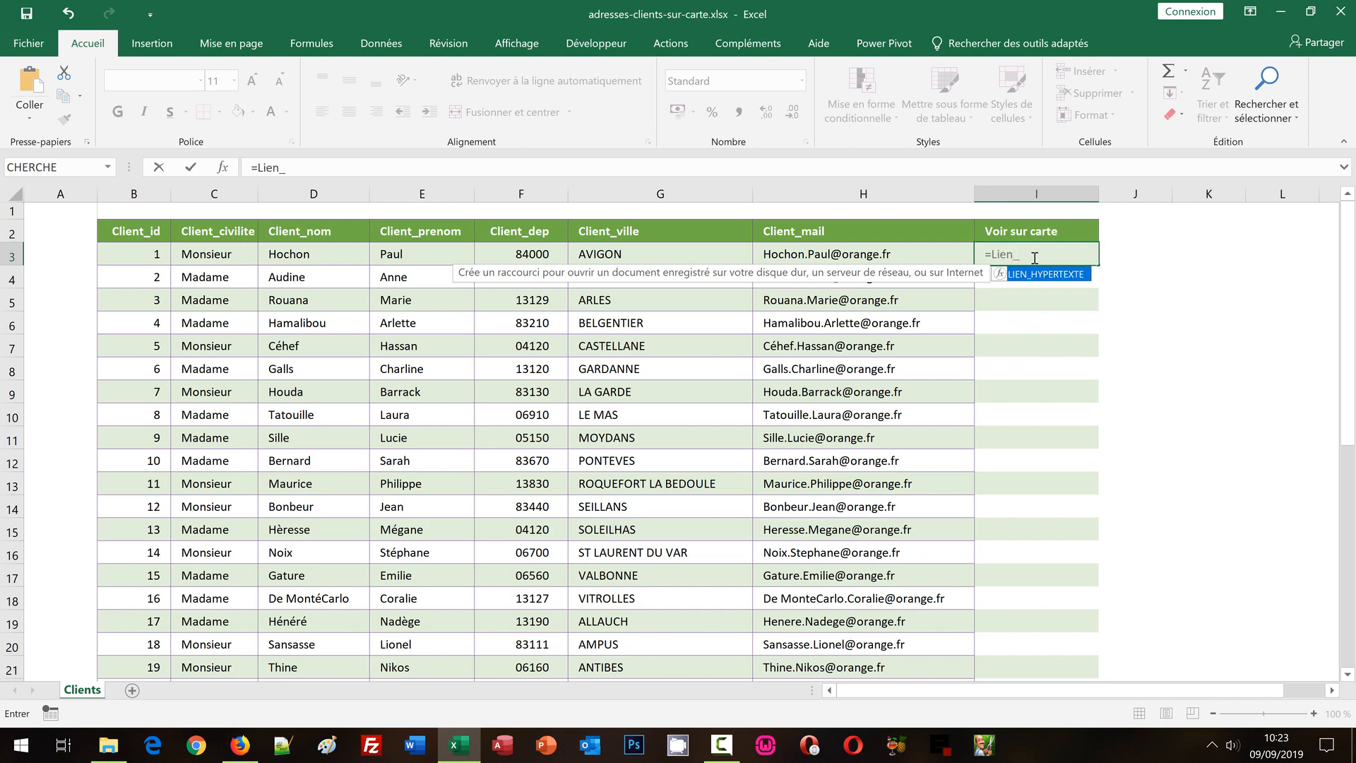
text(Hy)
double_click(1045, 275)
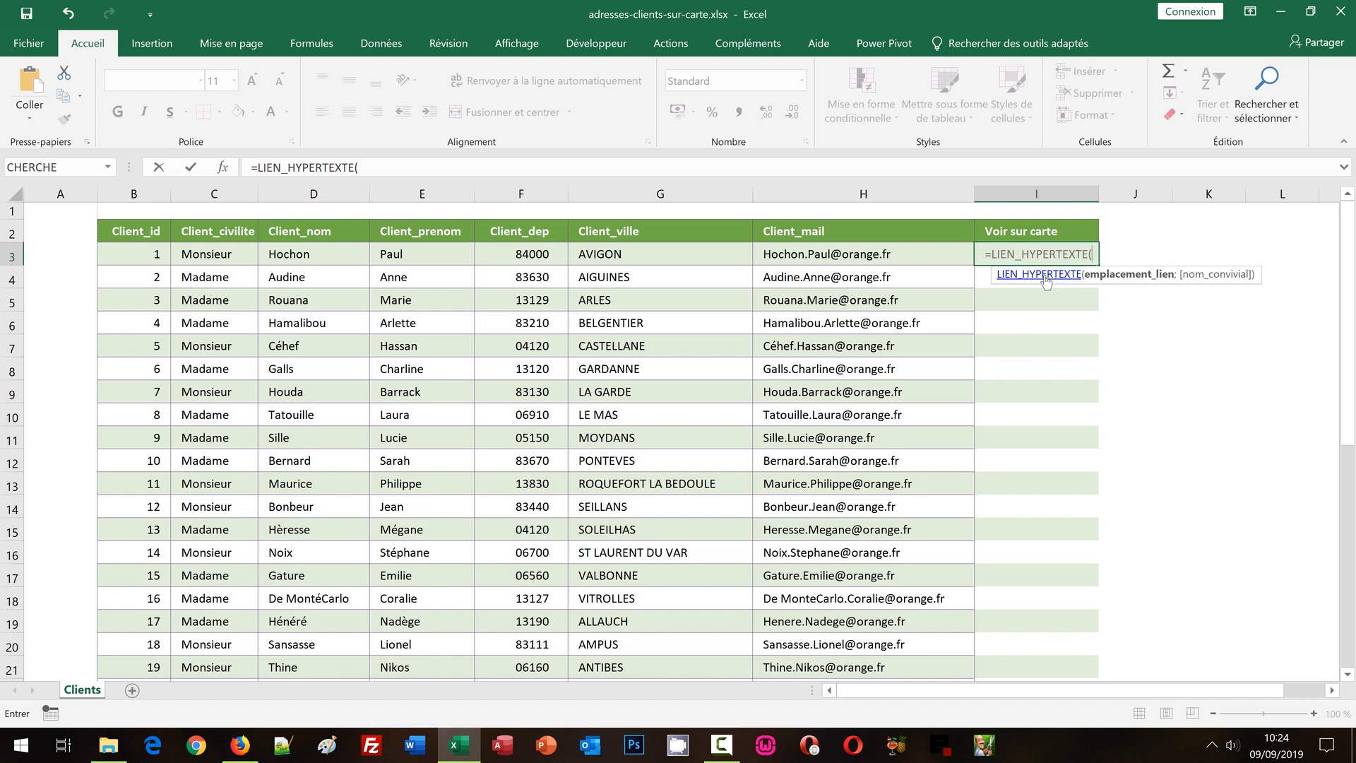
text(")
key(ctrl+v)
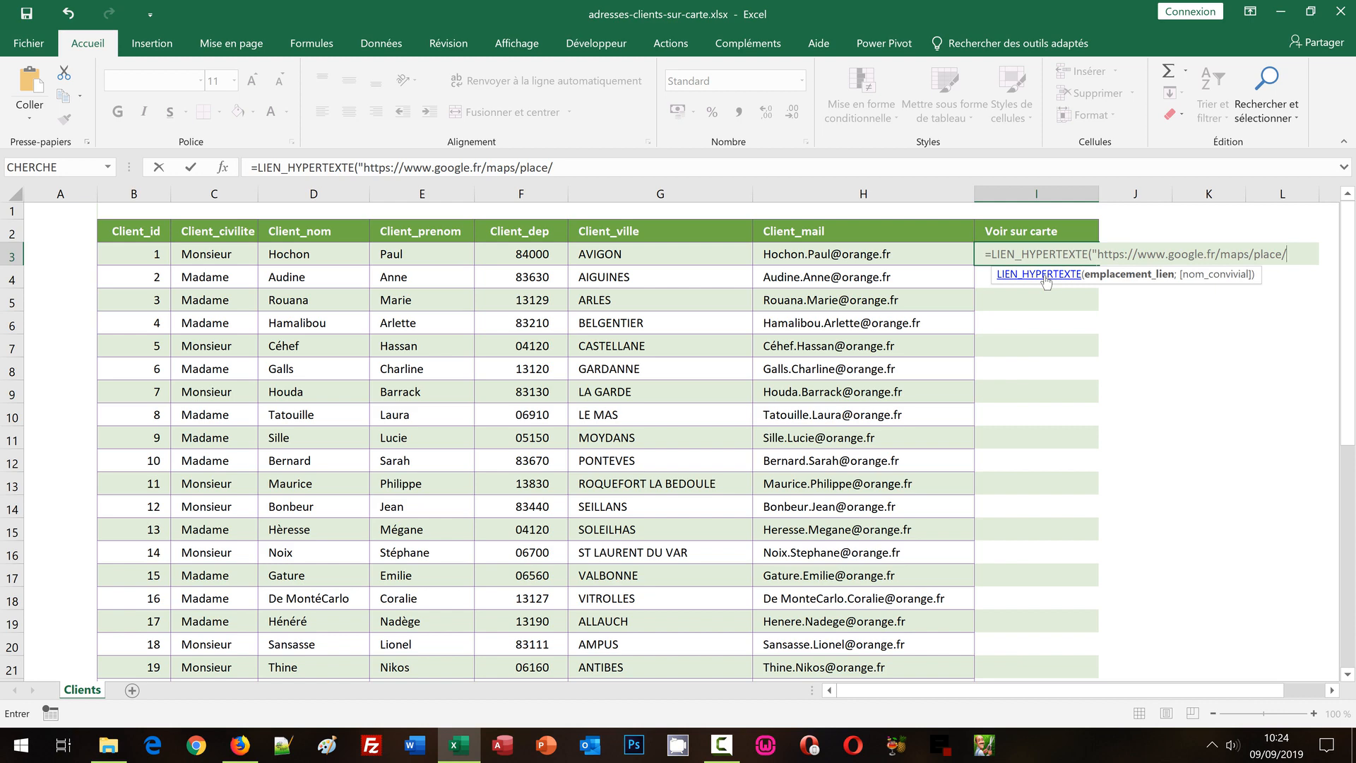
text(")
Extend the link location by concatenating the postal code in F3, a "+" sign and the city in G3.
text(&)
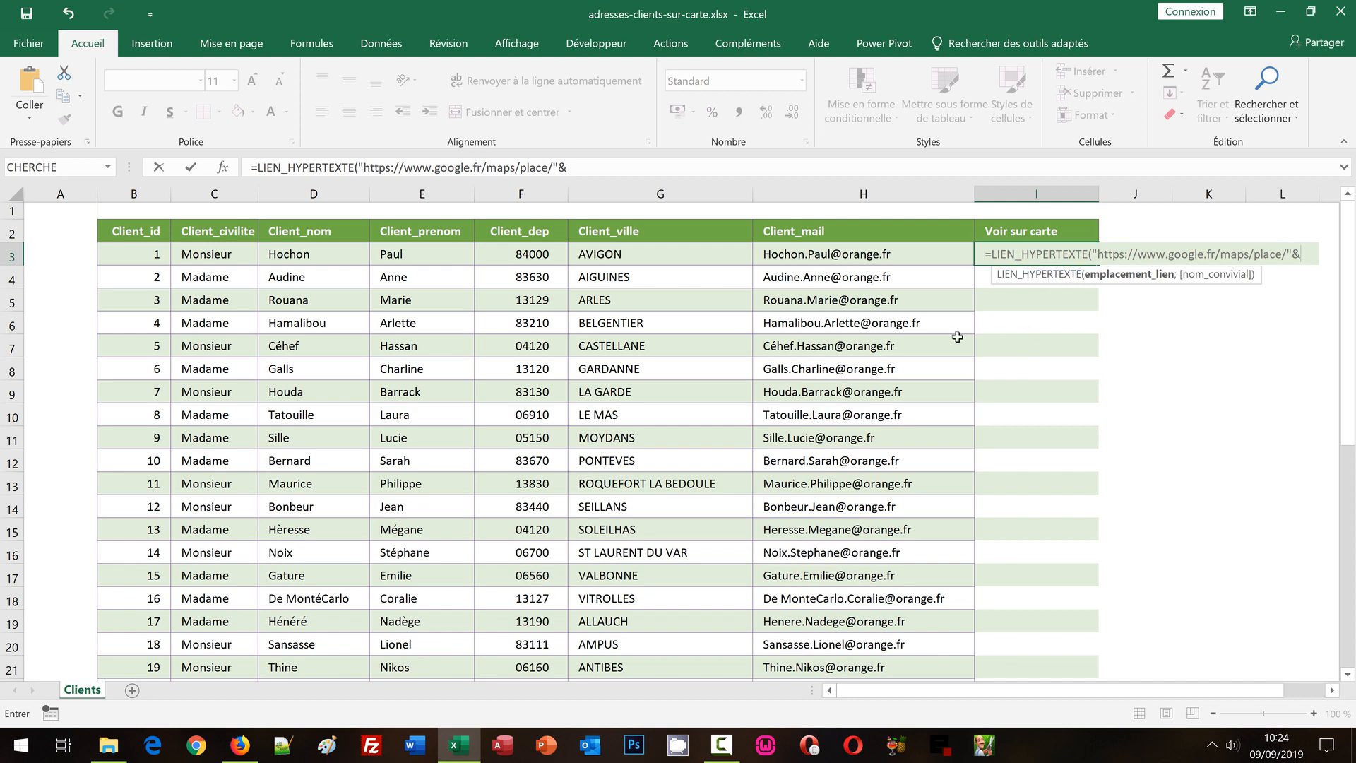
click(524, 256)
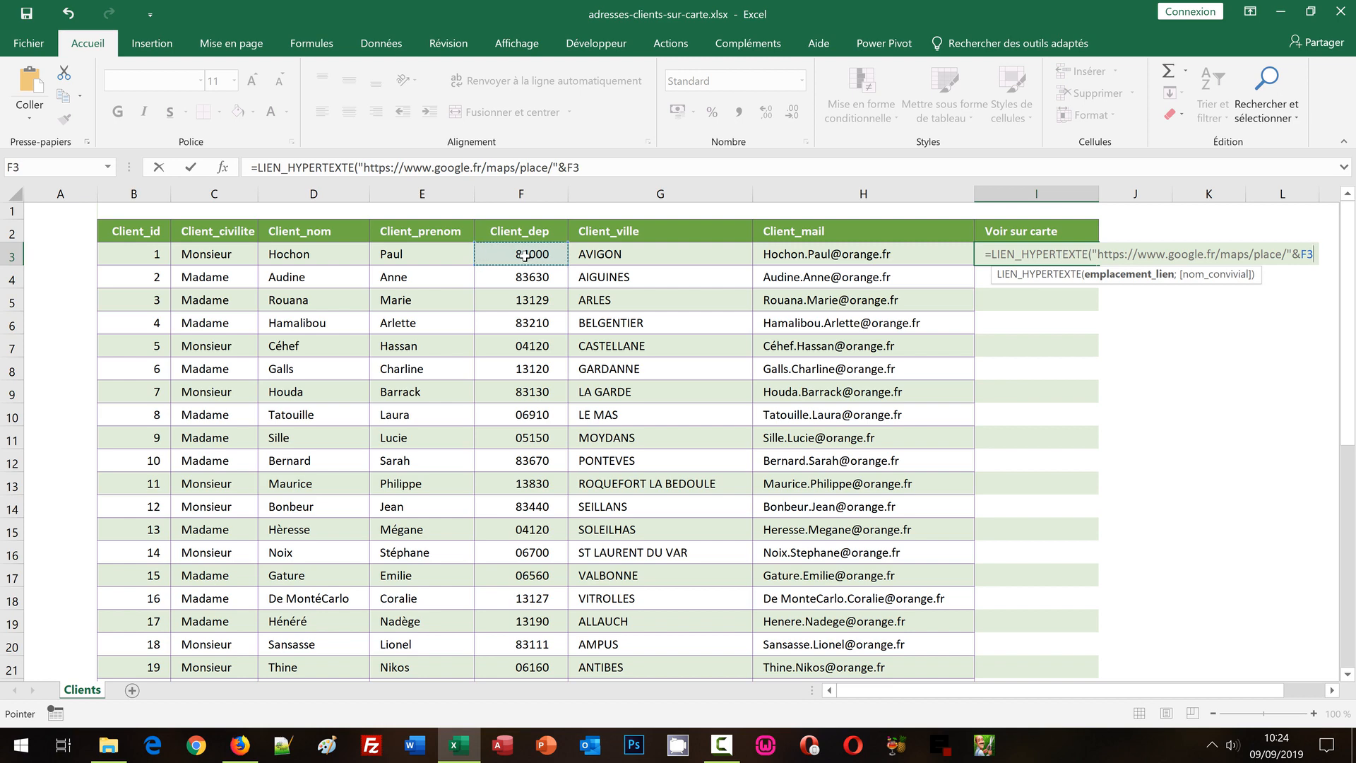
text(&)
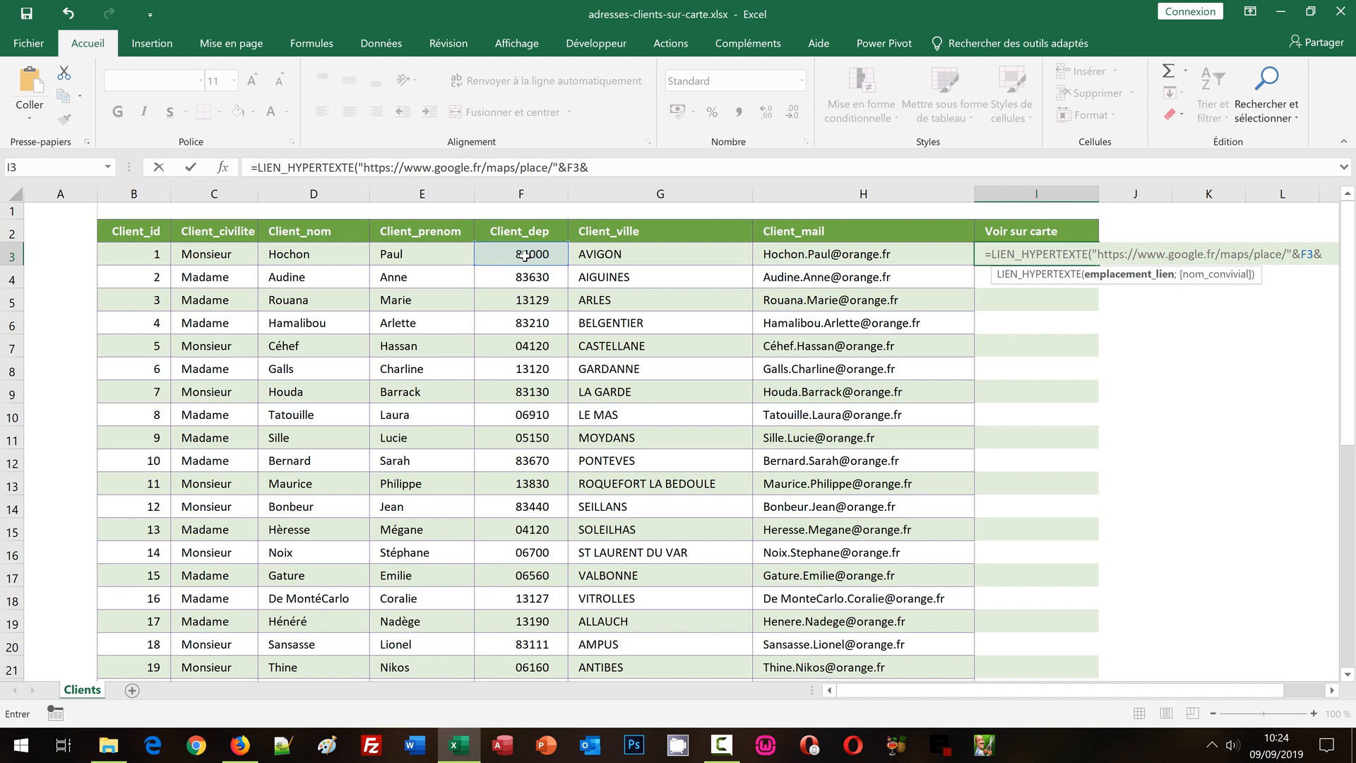
text("+")
text(&)
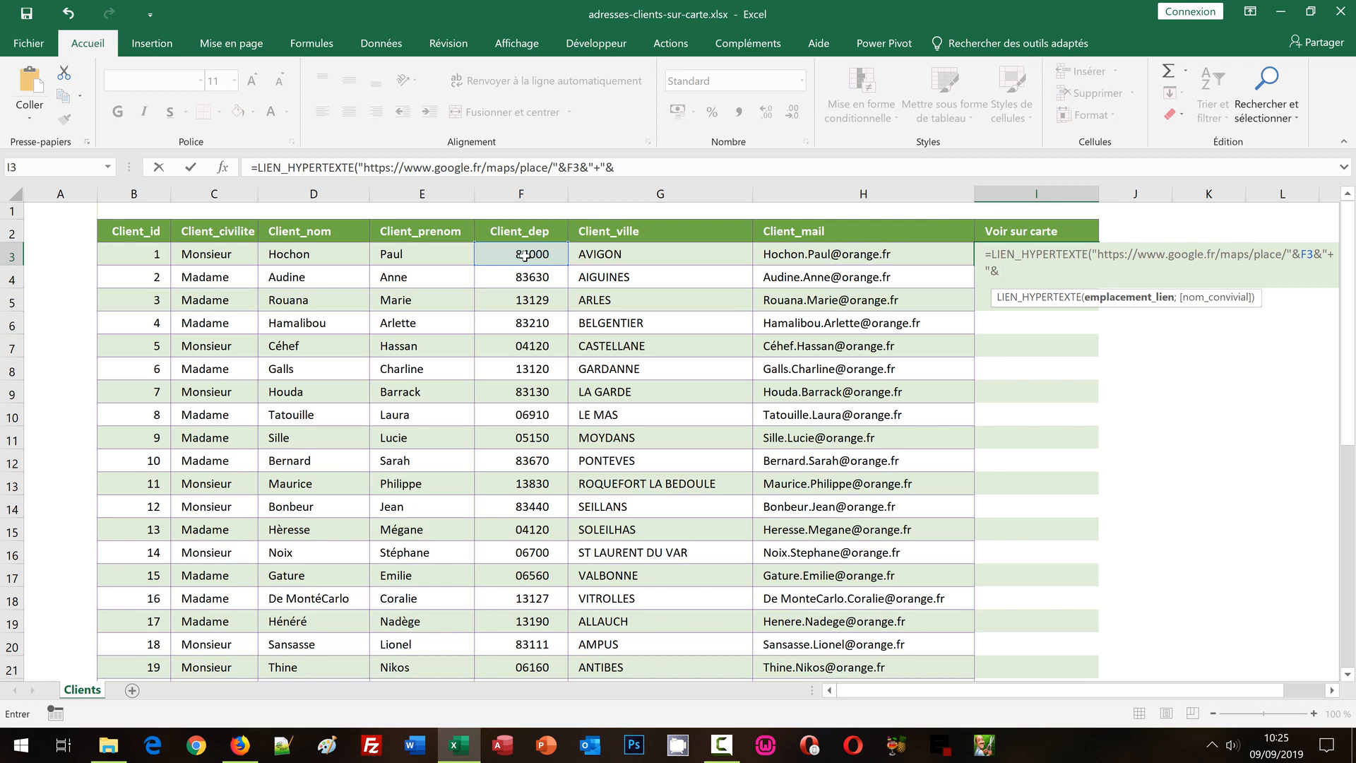
click(622, 253)
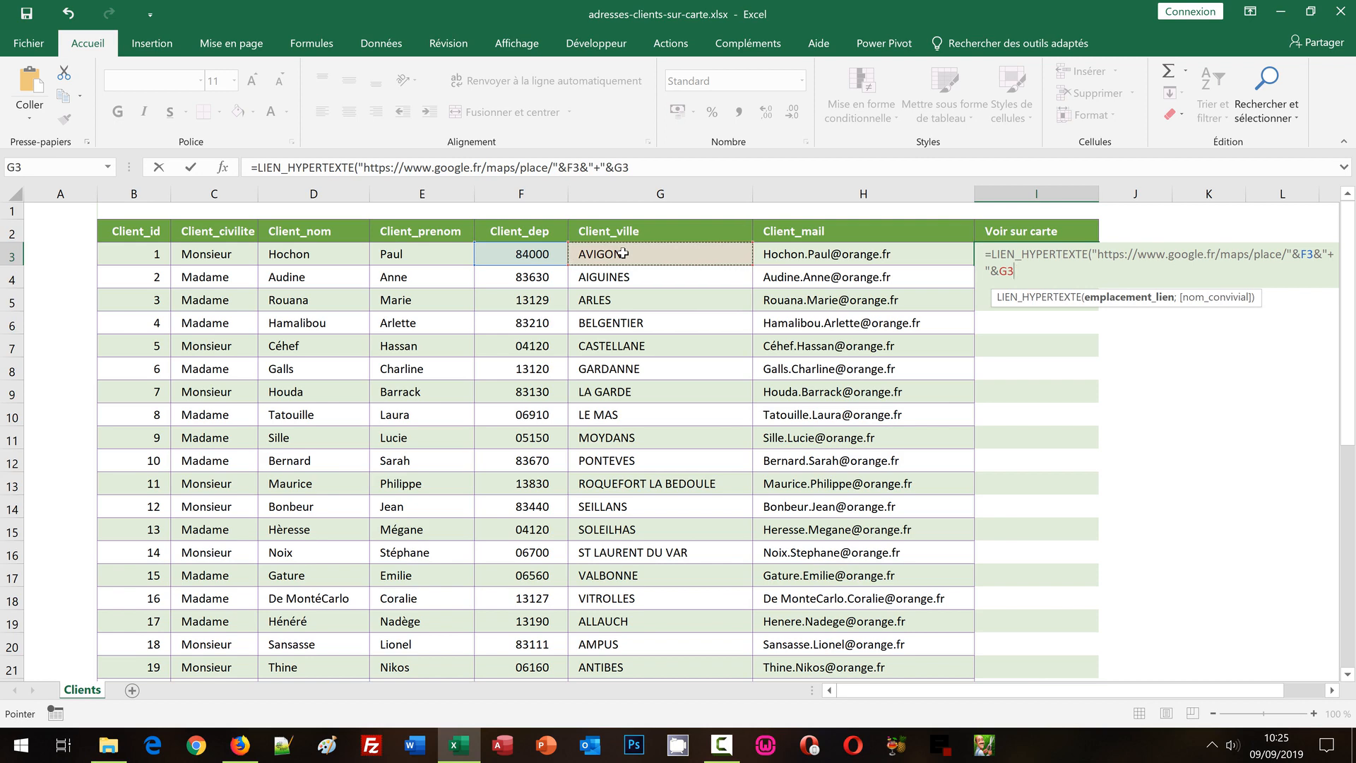
Add "Voir sur carte" as the link's friendly name and validate the formula, keeping cell I3 selected.
text(;)
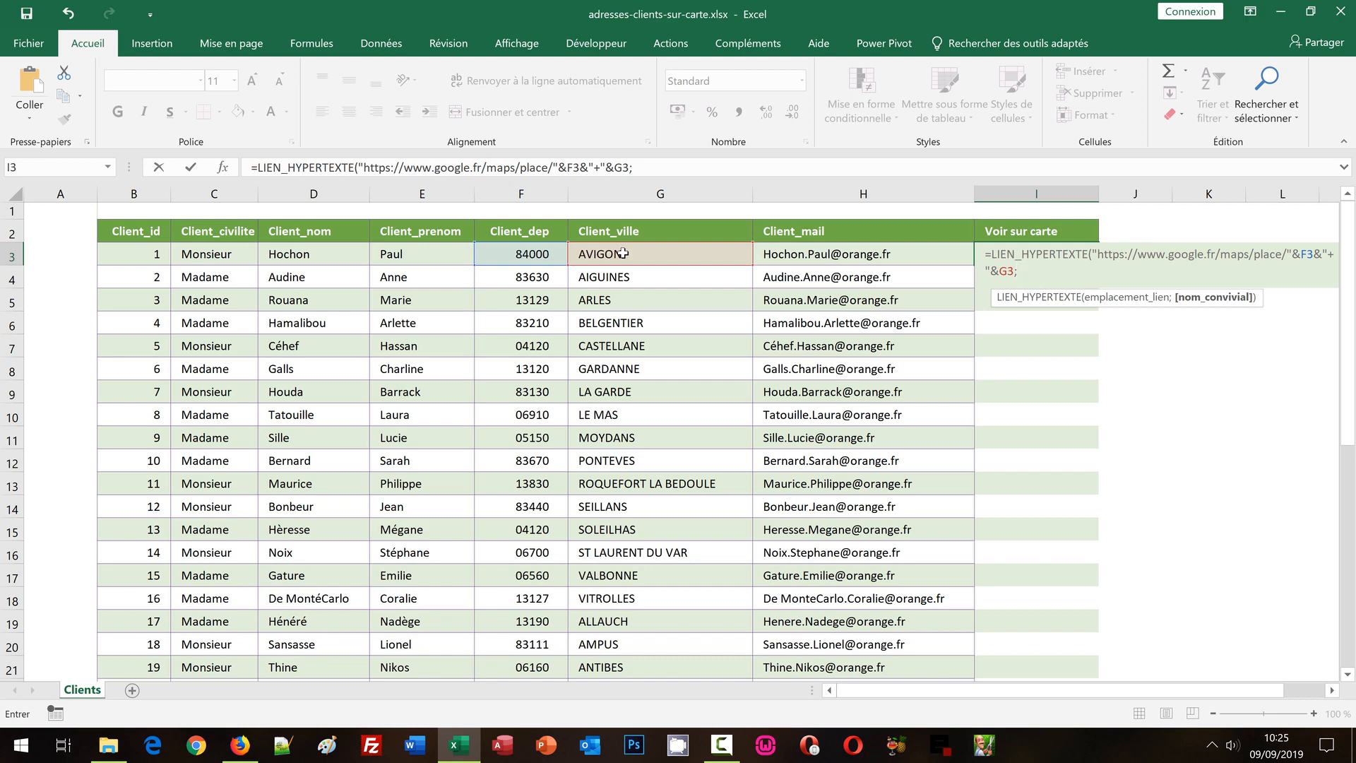
text("Voir sur carte"))
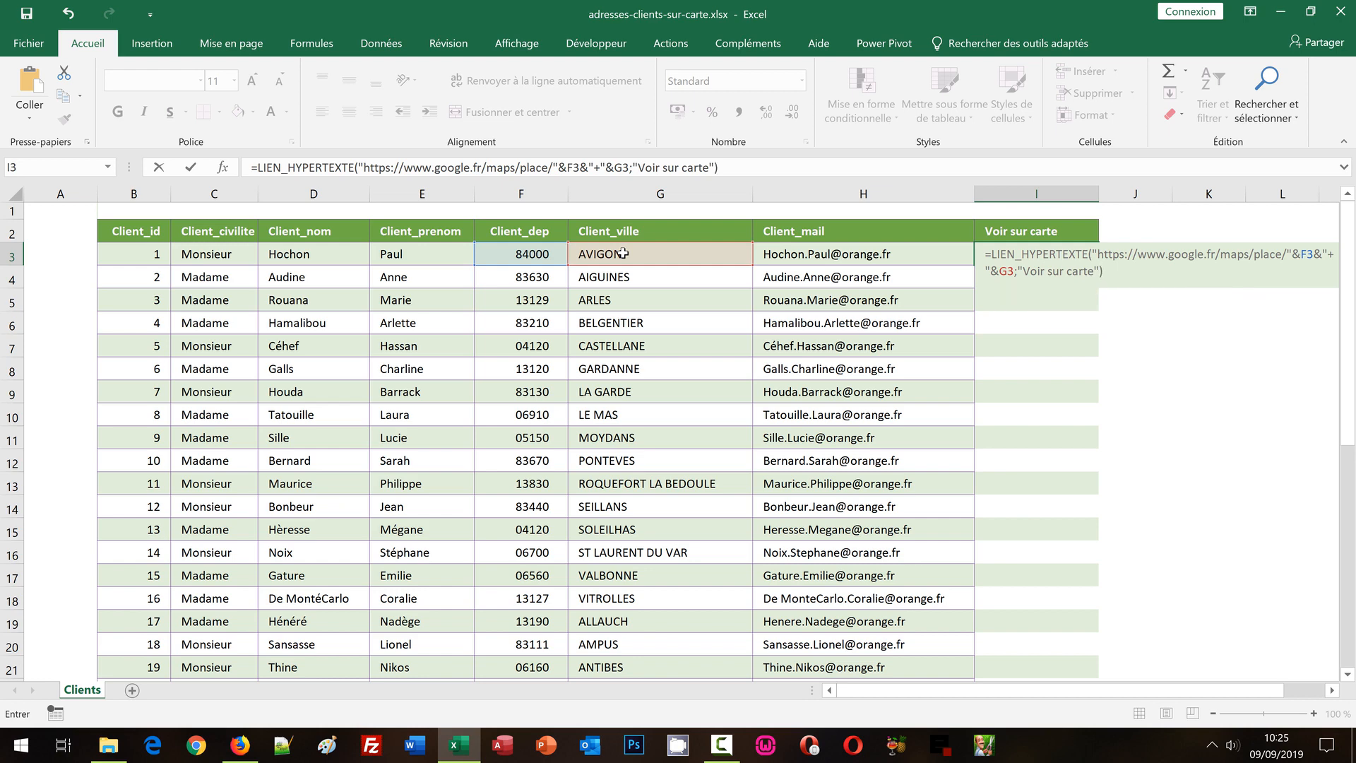
key(ctrl+Return)
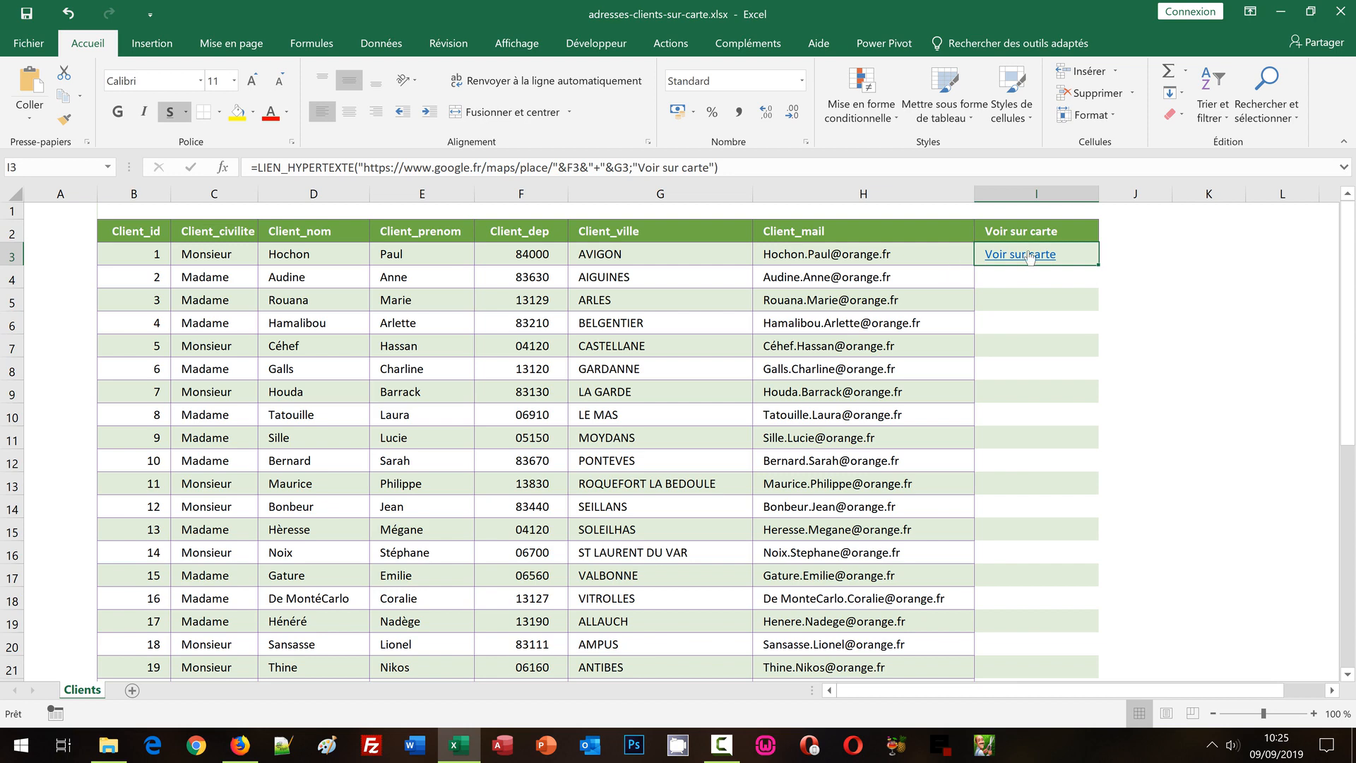
Test the map link in cell I3 in the browser and return to the Excel workbook.
mouse_move(1030, 257)
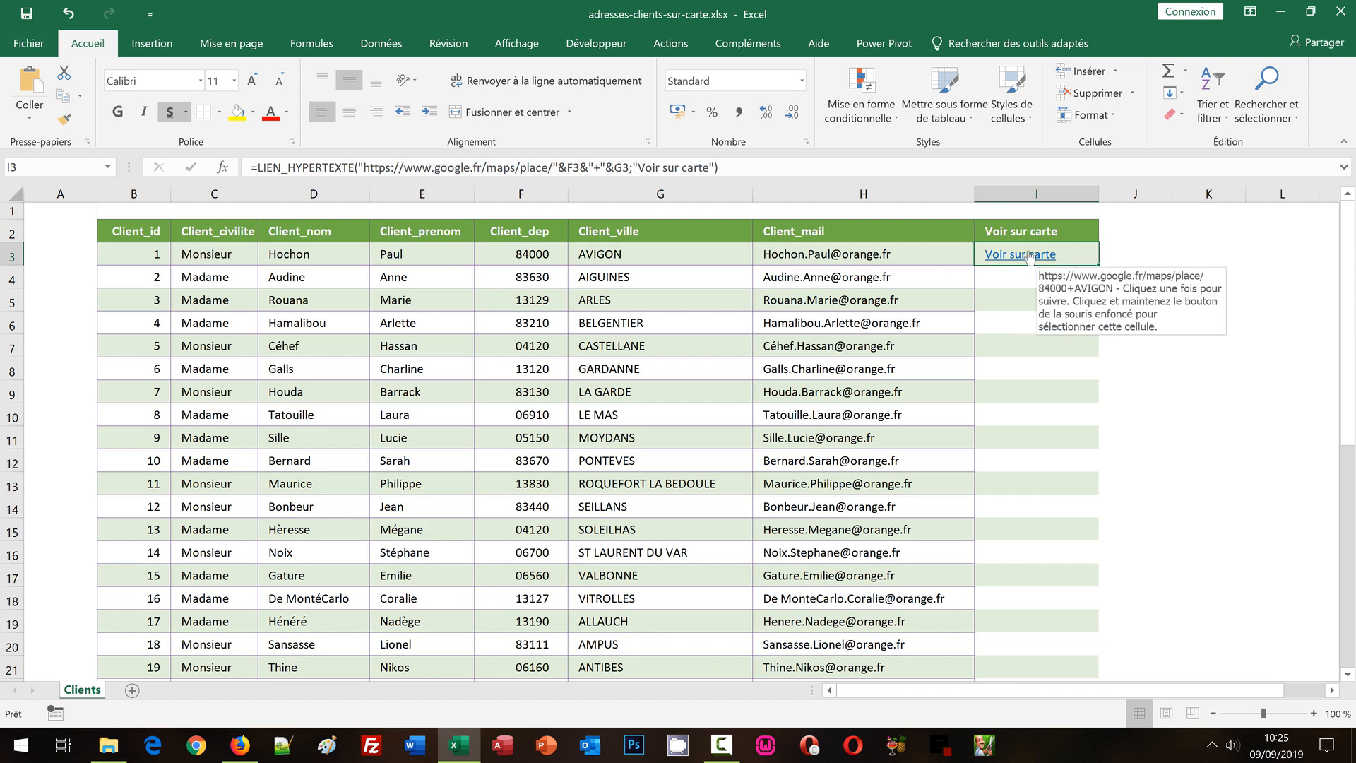
click(1029, 257)
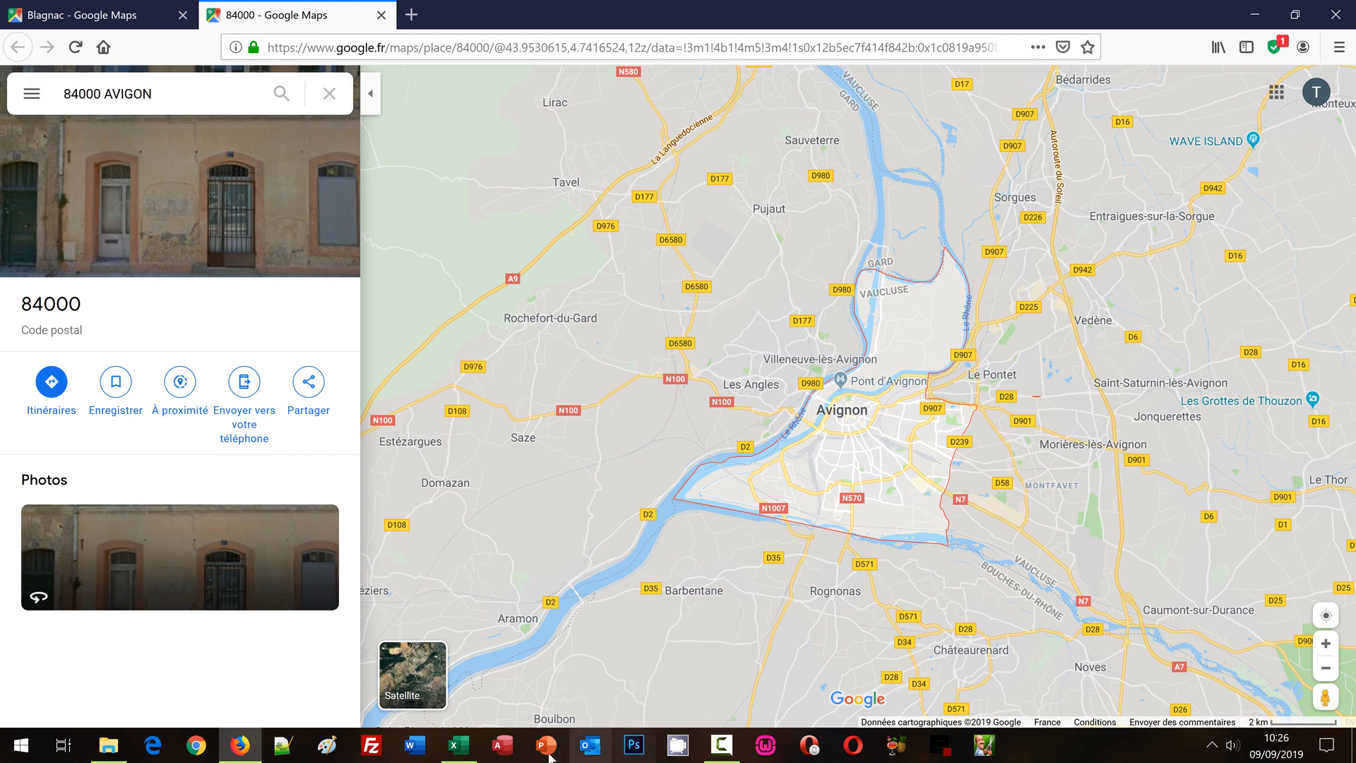
click(462, 747)
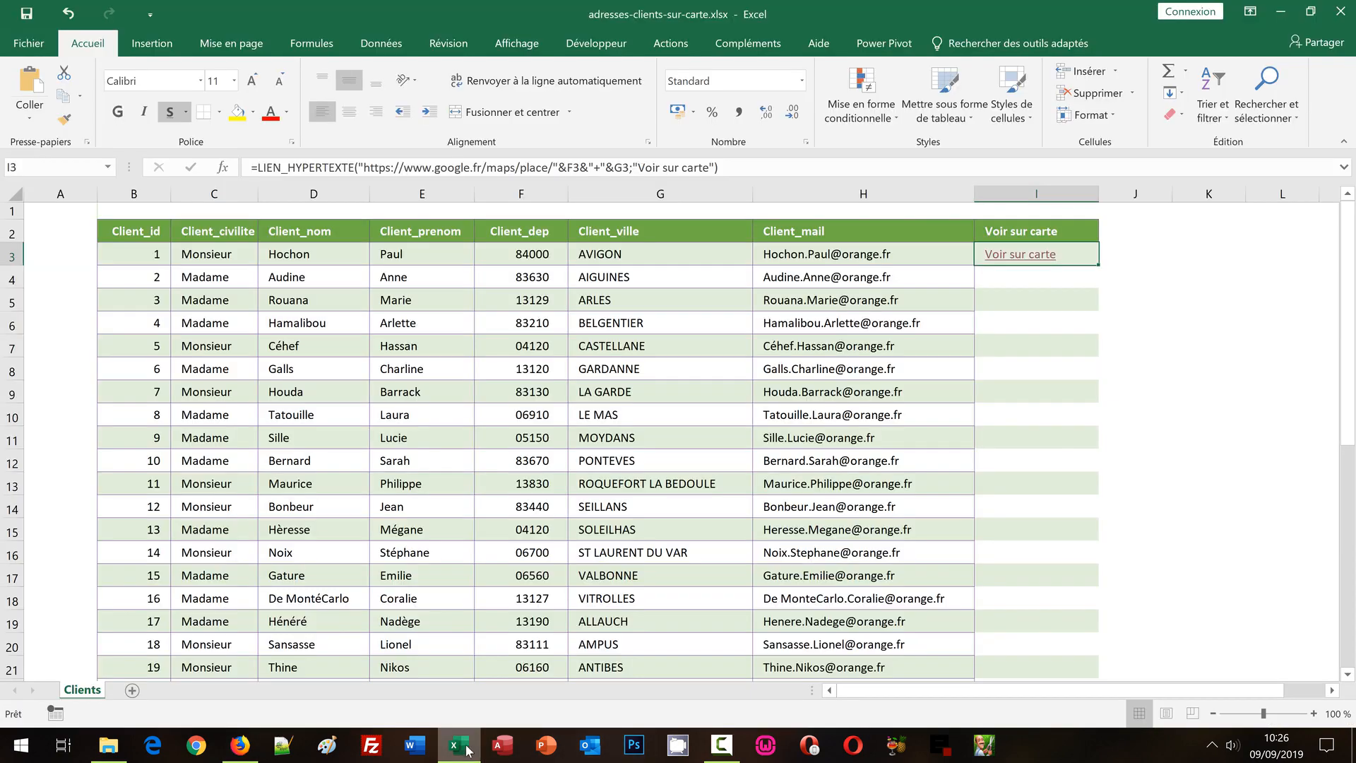
Fill the I3 link formula down the whole Voir sur carte column and open the map link in the GARDANNE row.
double_click(1099, 265)
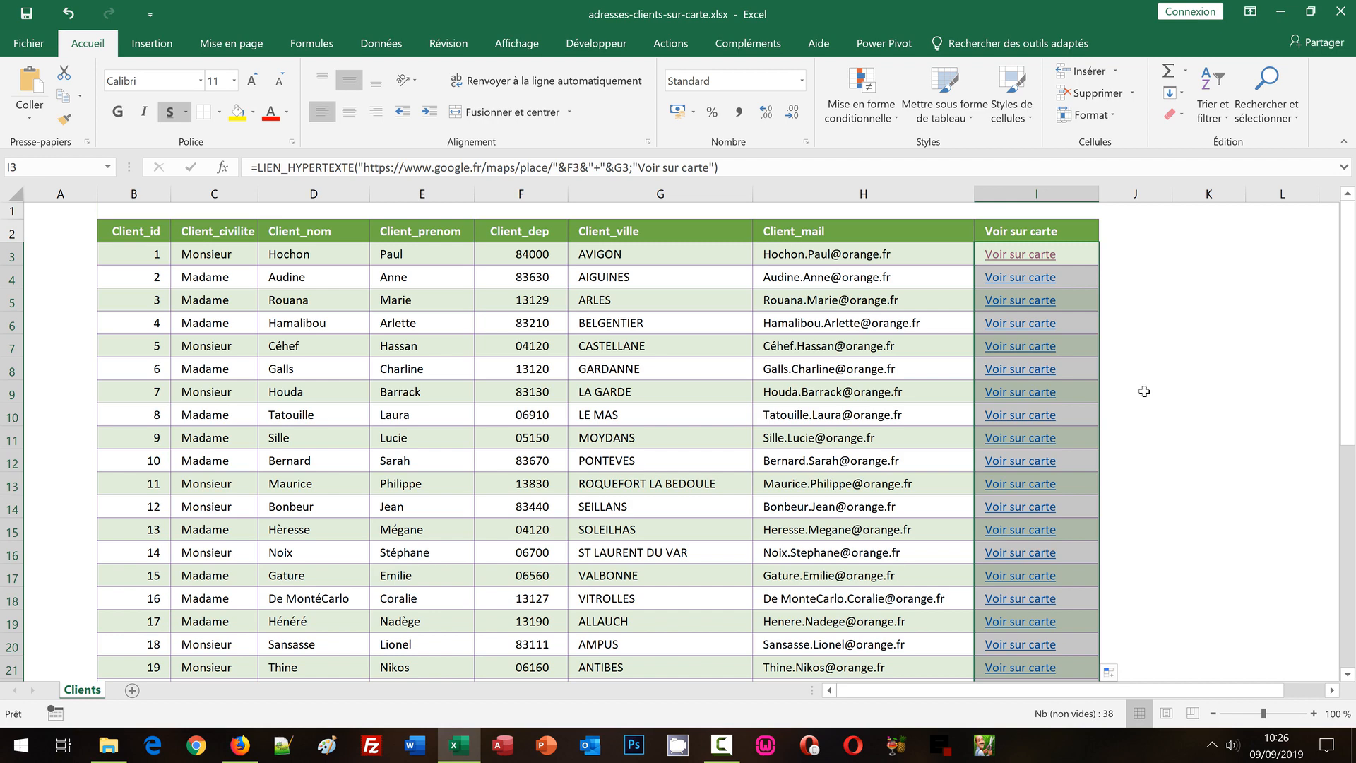
click(1176, 392)
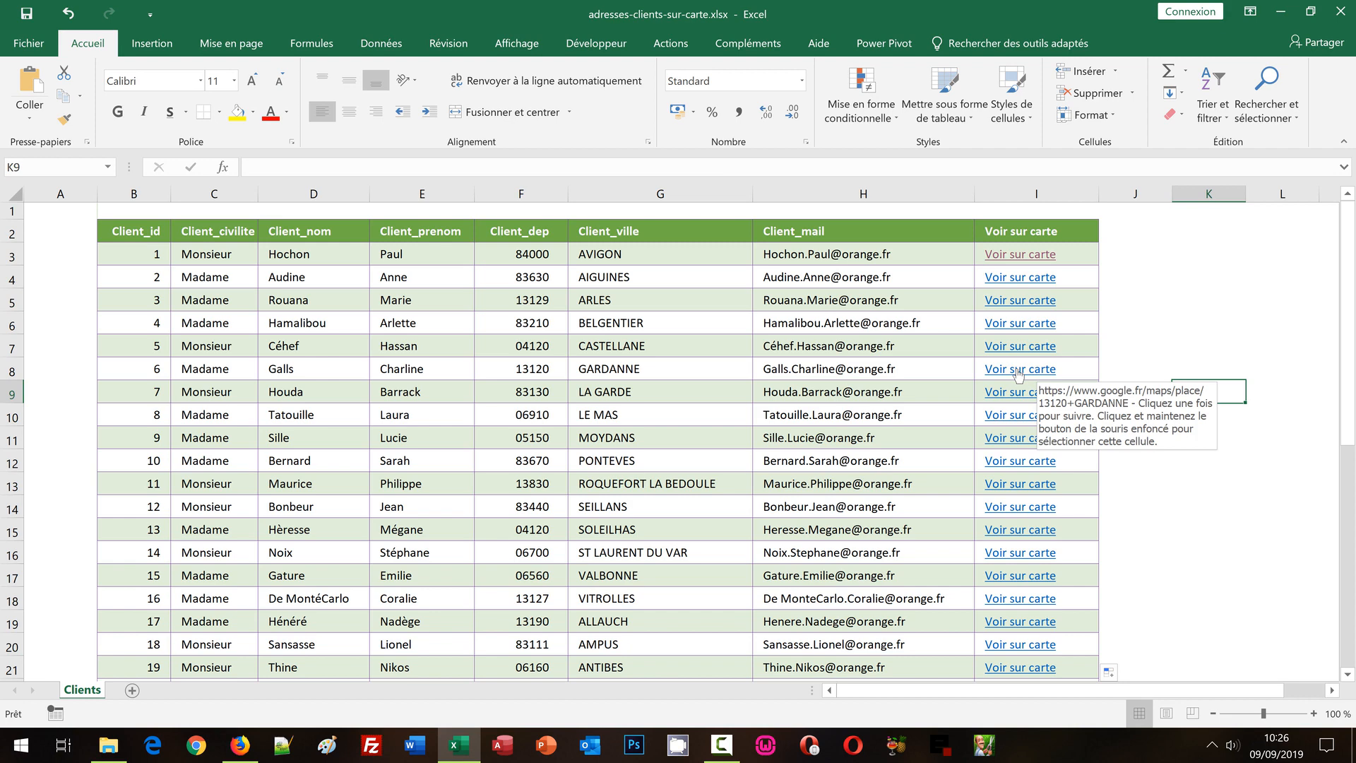
click(1017, 372)
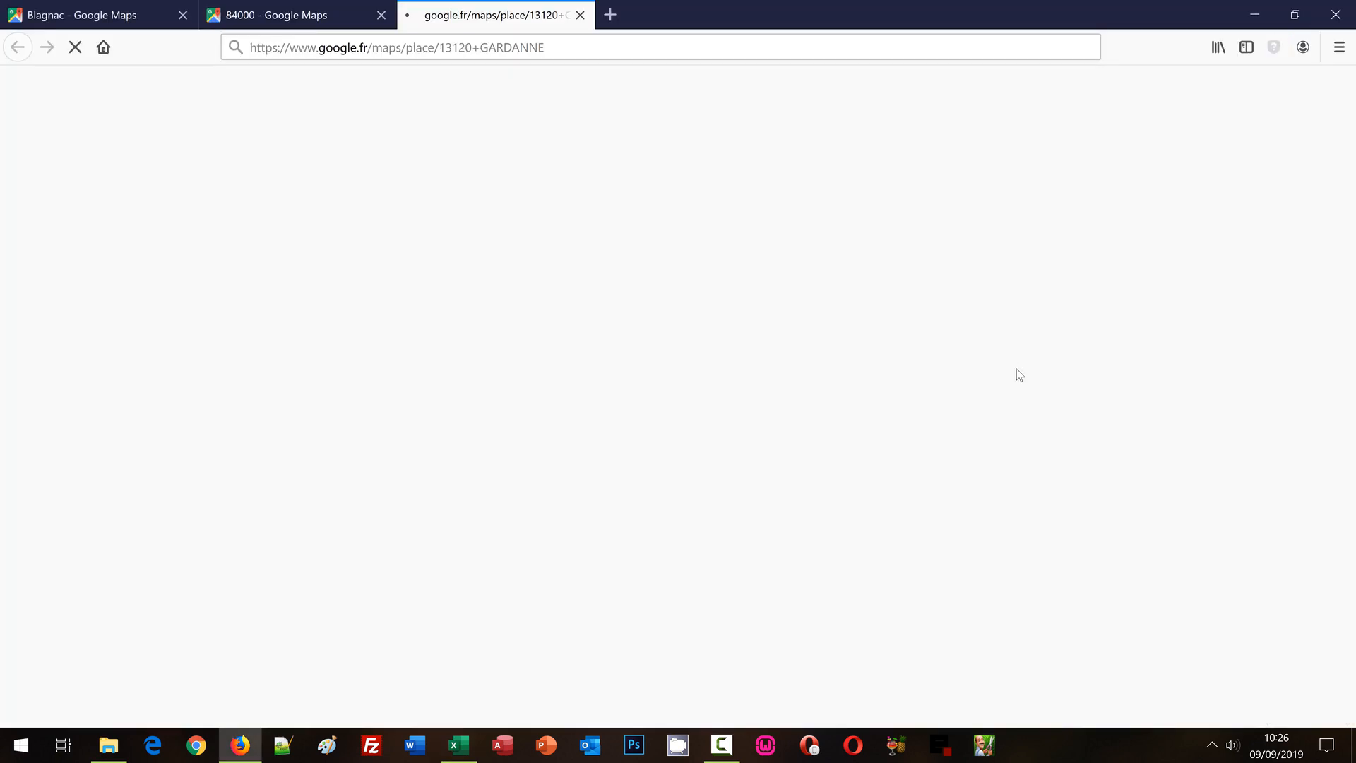